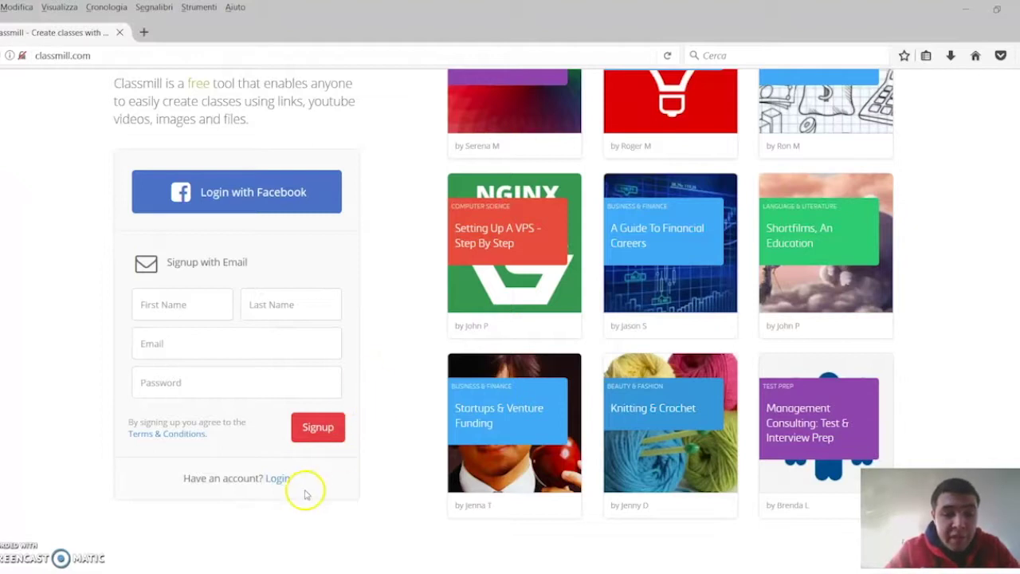
# Step: Log in to the existing account by entering its e-mail and password, and dismiss the offer to save the credentials
pyautogui.click(277, 482)
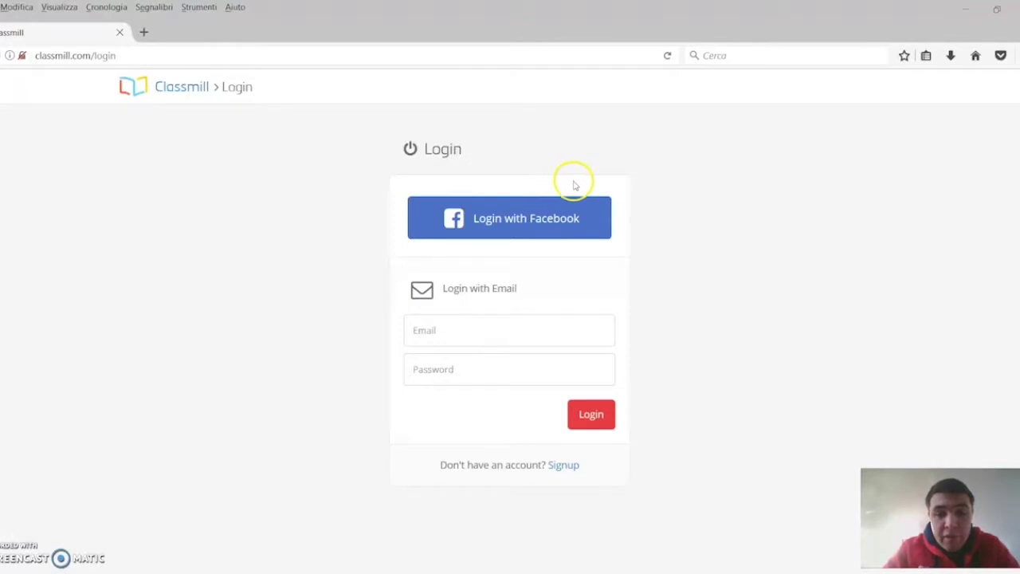
pyautogui.click(482, 329)
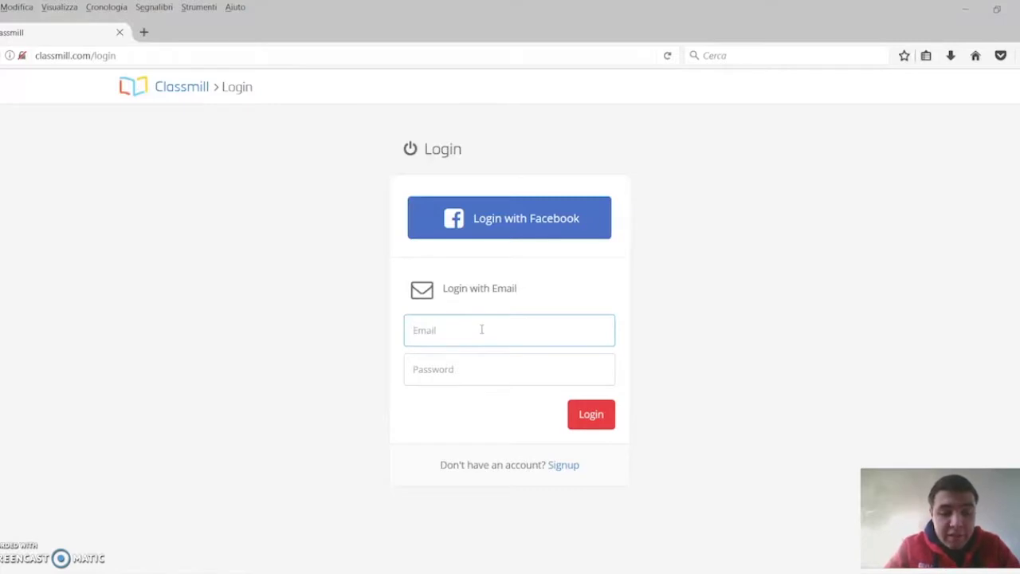
pyautogui.click(481, 329)
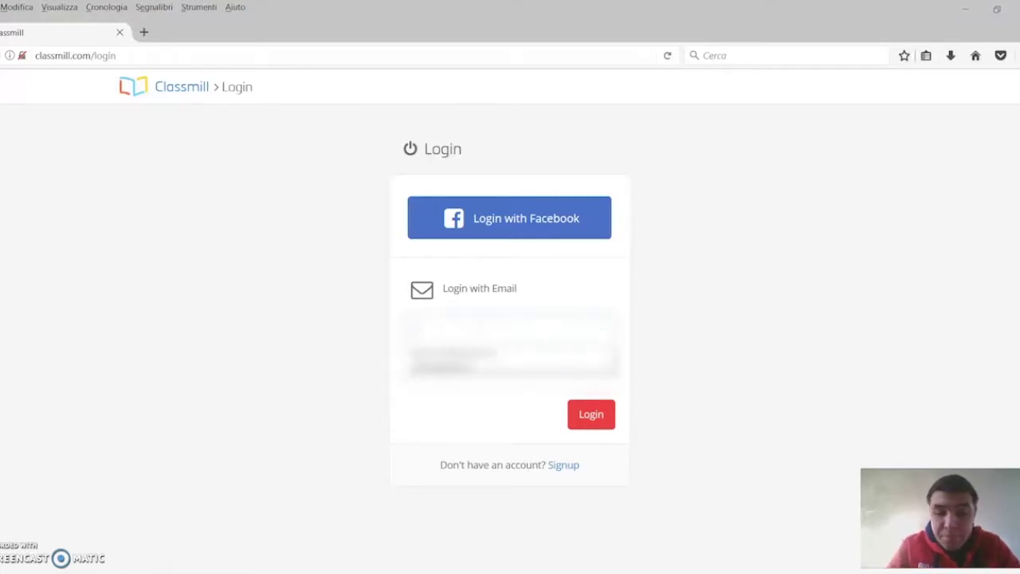
pyautogui.click(446, 356)
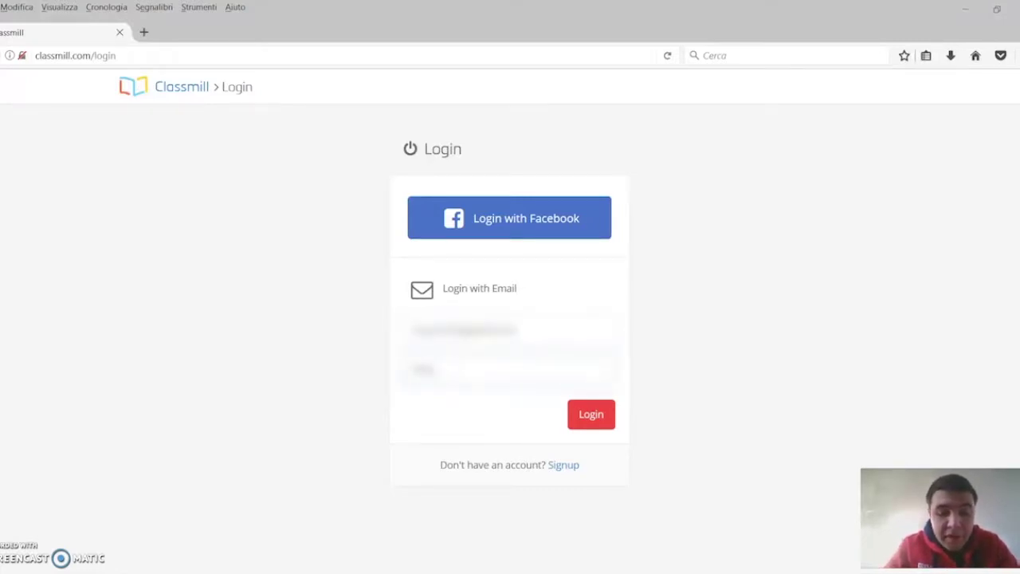
pyautogui.press('Return')
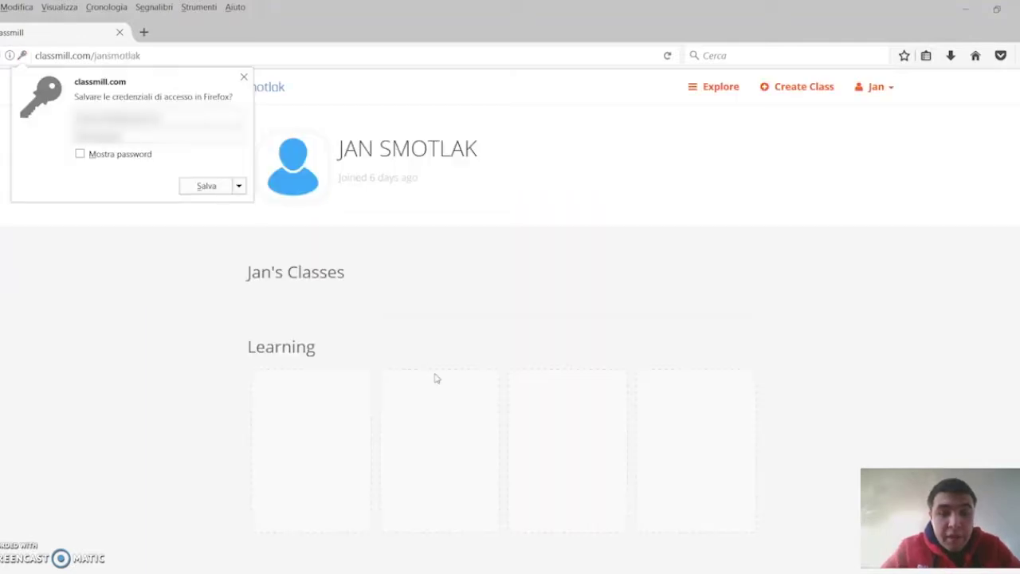
pyautogui.click(618, 260)
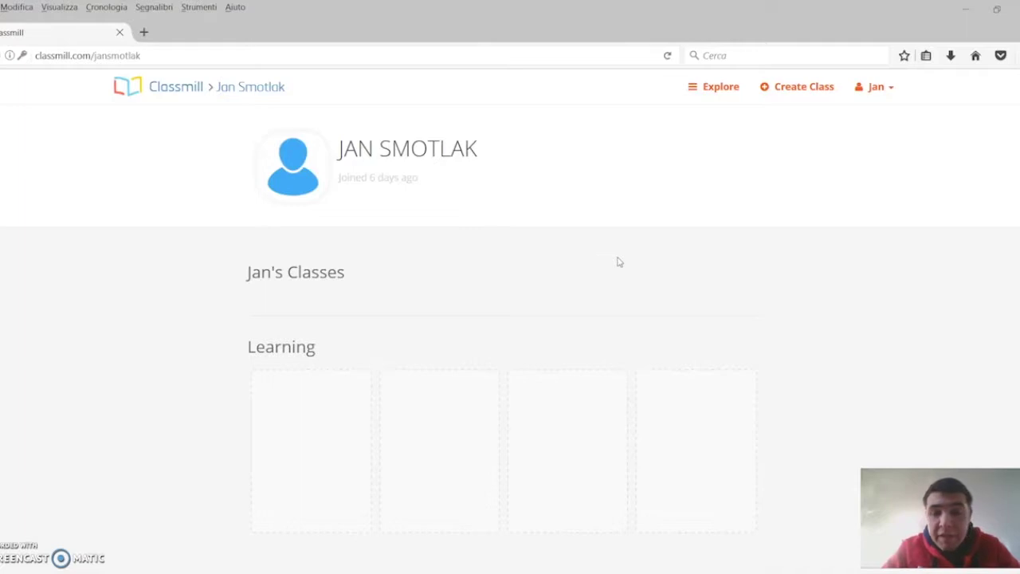
pyautogui.click(670, 219)
pyautogui.click(608, 271)
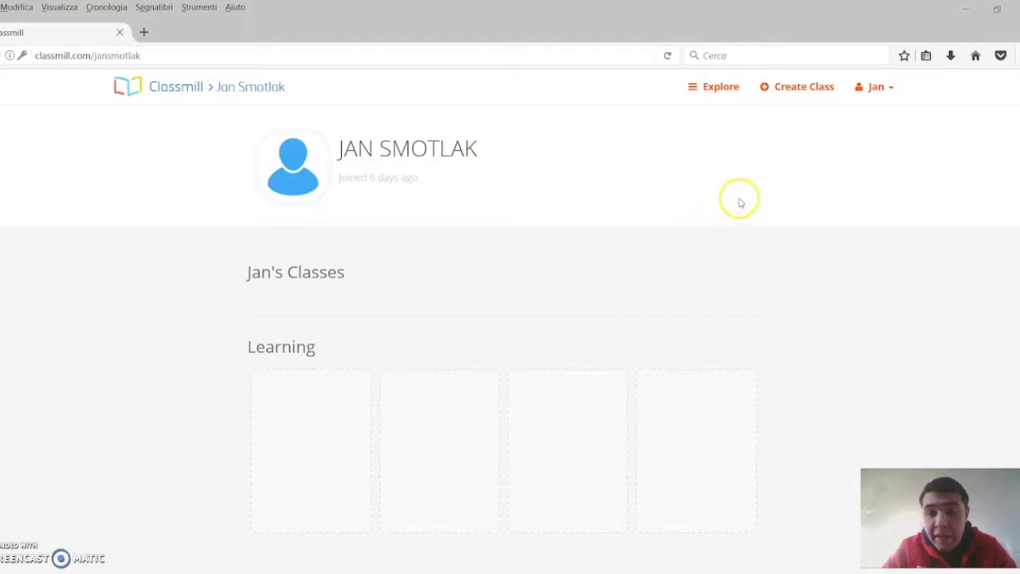
# Step: Open the form for creating a class and examine its title, description, category and class type options
pyautogui.click(799, 90)
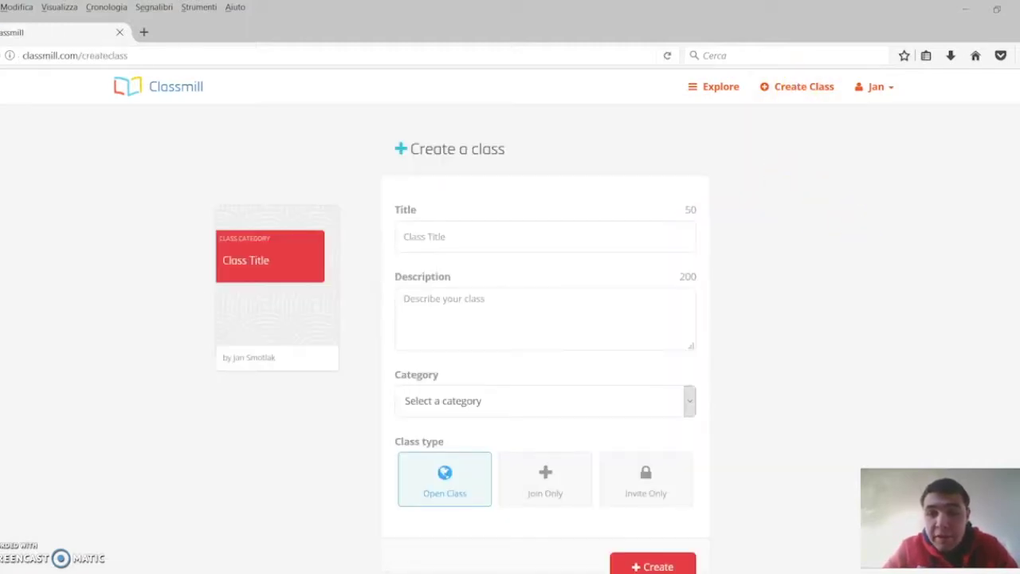
pyautogui.scroll(-1, 510, 342)
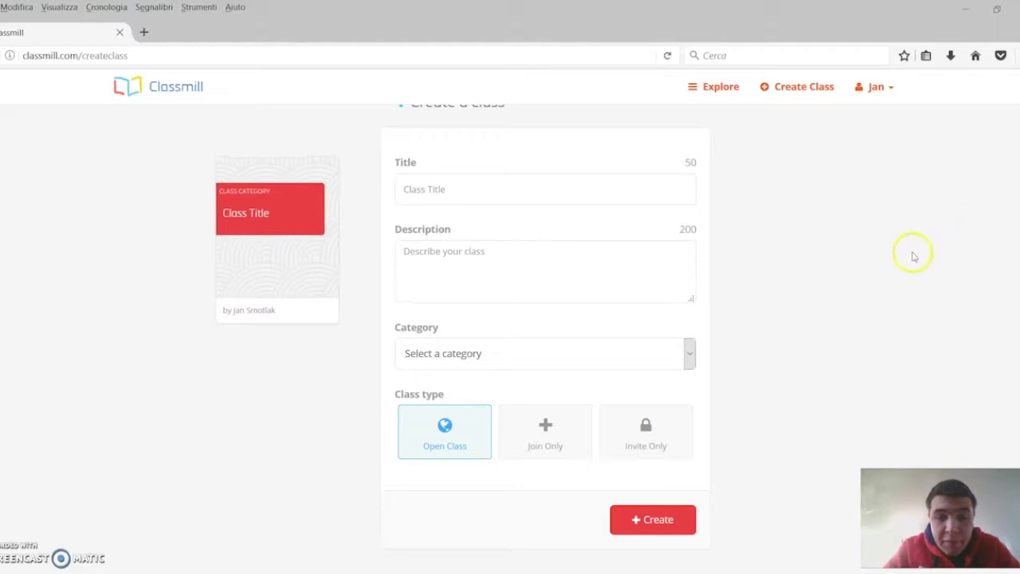
pyautogui.click(689, 355)
pyautogui.click(514, 371)
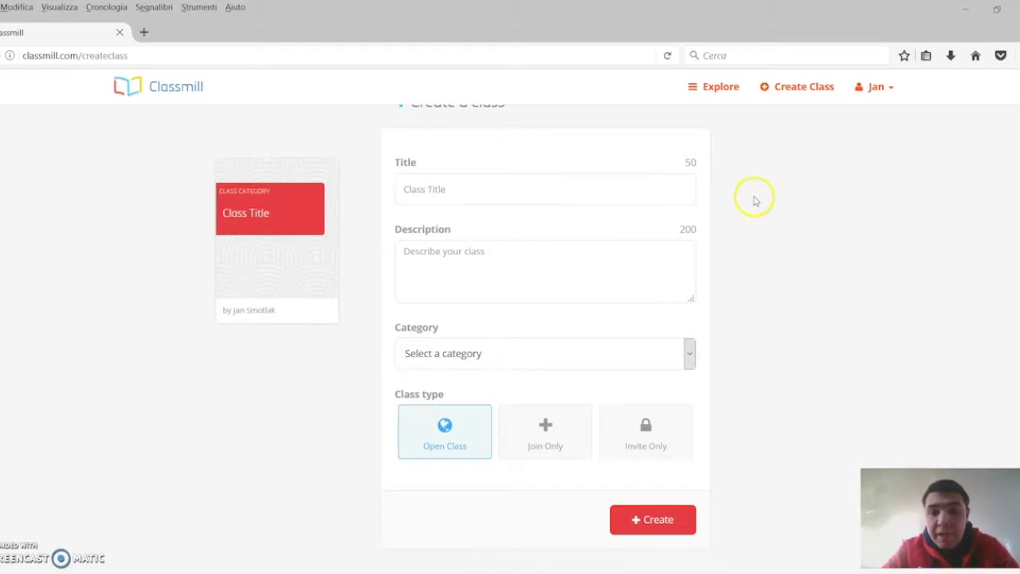
# Step: Browse the catalogue of available classes and open "Flip Your Classroom: Reach Every Student"
pyautogui.click(722, 89)
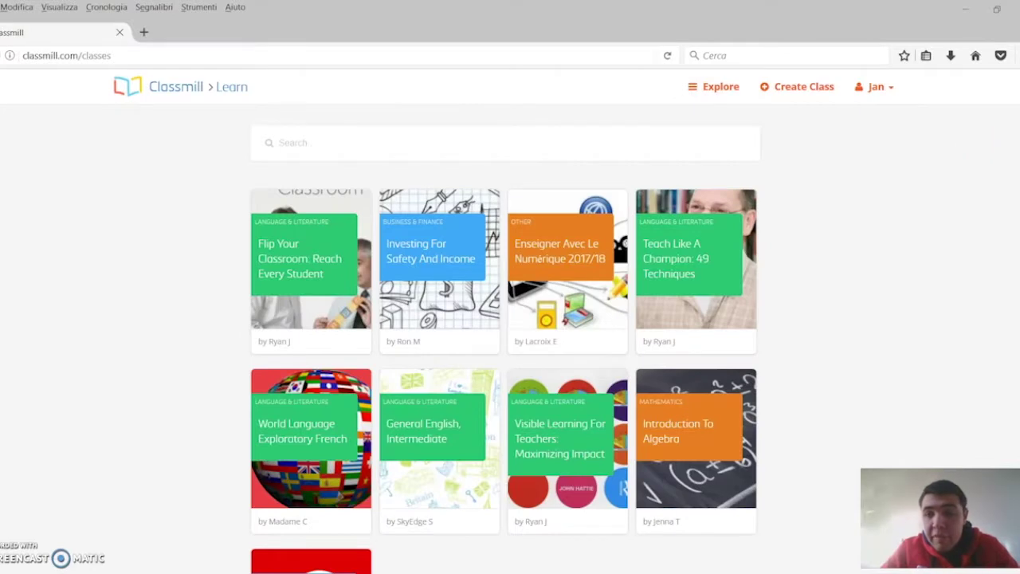
pyautogui.scroll(-1, 505, 342)
pyautogui.scroll(-2, 505, 337)
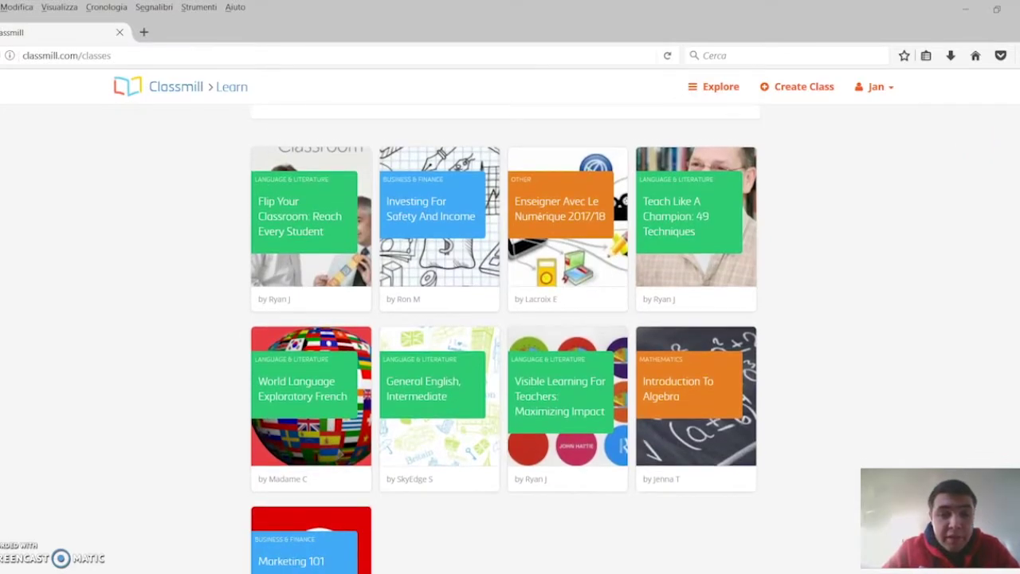
pyautogui.scroll(-1, 505, 342)
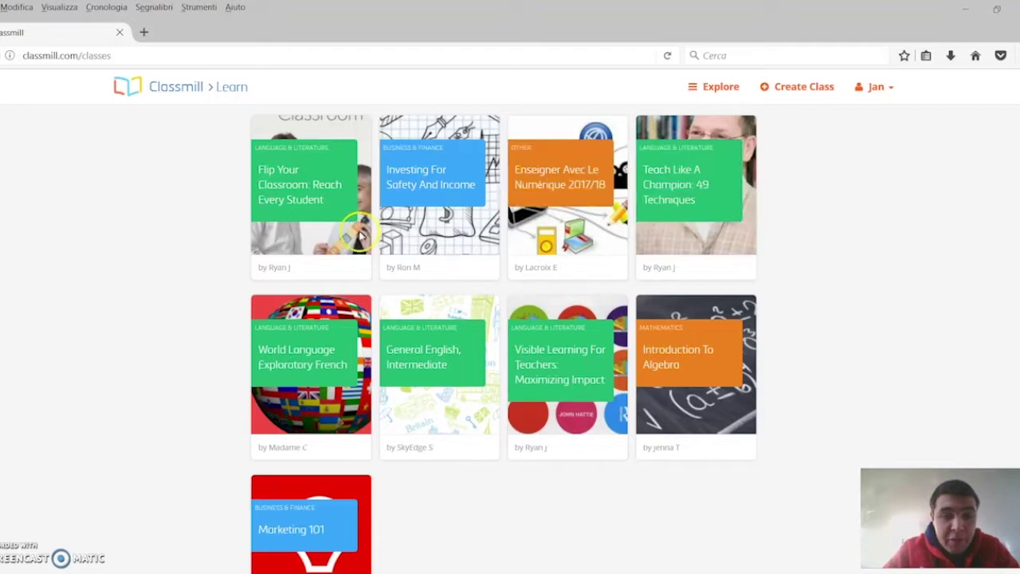
pyautogui.click(294, 201)
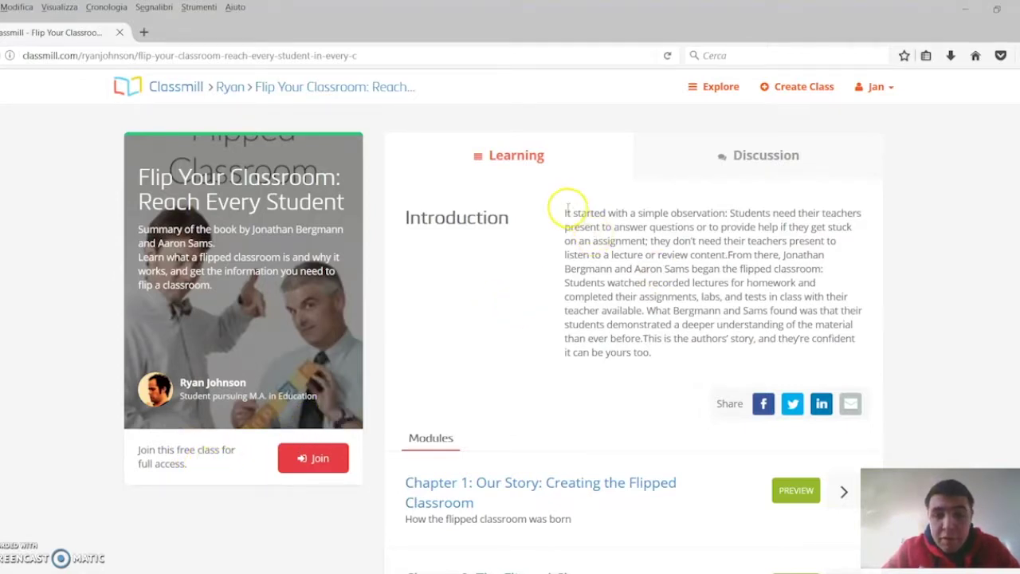
# Step: Read the class's introduction and look through its list of chapter modules
pyautogui.moveTo(560, 212); pyautogui.dragTo(656, 353)
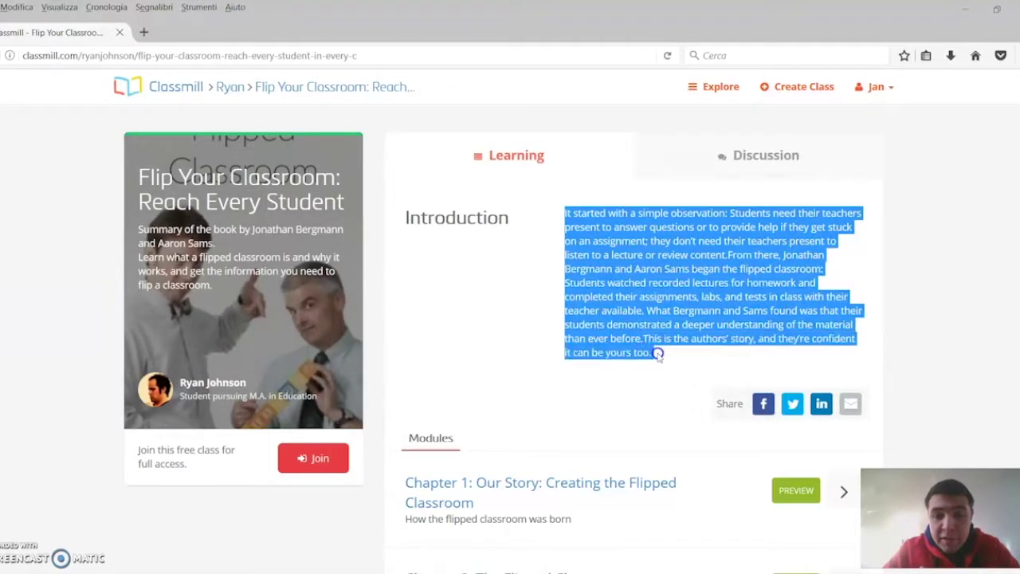
pyautogui.click(670, 359)
pyautogui.scroll(-3, 670, 360)
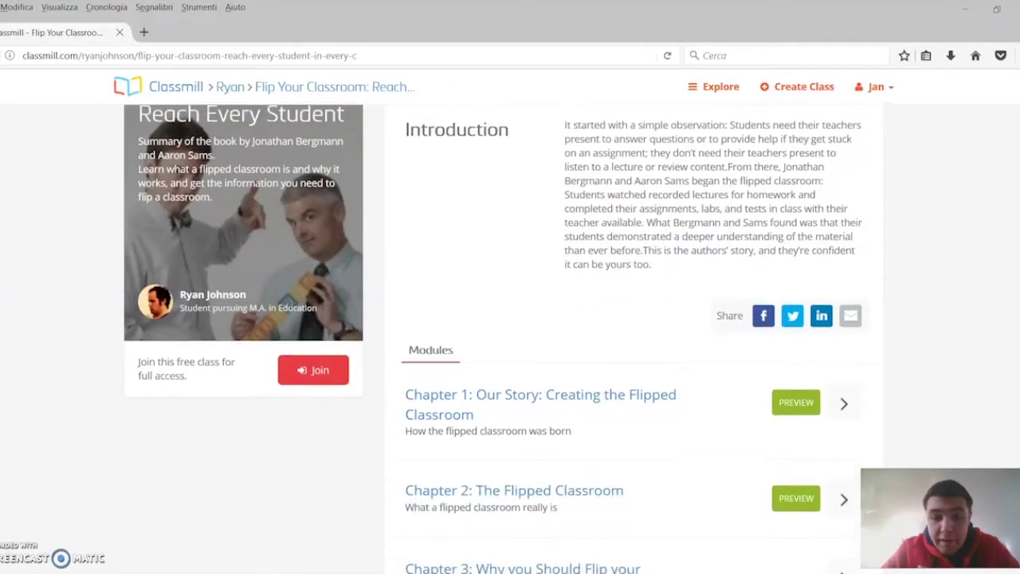
pyautogui.scroll(-1, 493, 338)
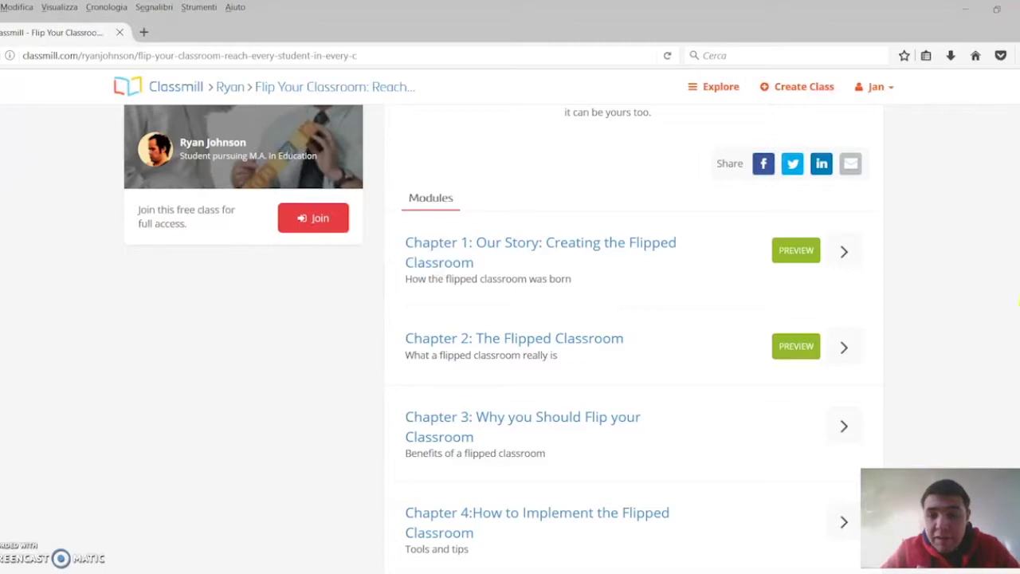
pyautogui.scroll(-1, 493, 329)
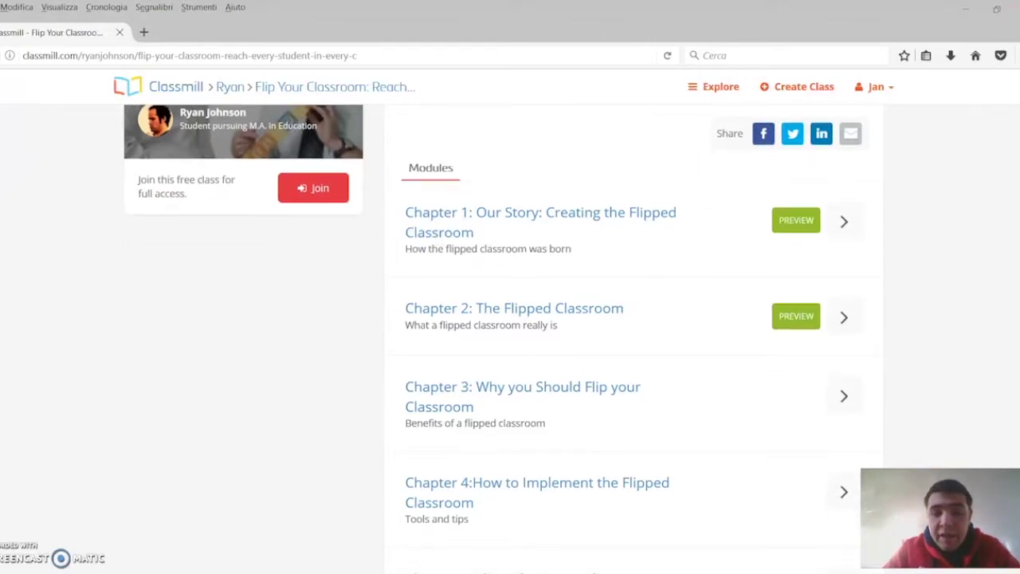
pyautogui.scroll(6, 510, 339)
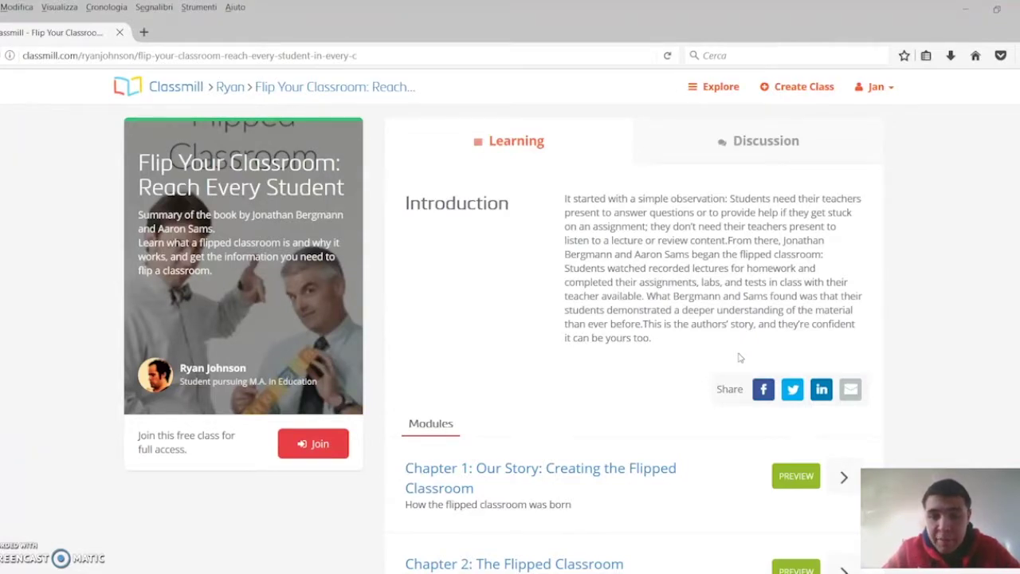
# Step: Open the class discussion "Any helpful resources for running a flipped classroom?" and examine its posts and reply editor
pyautogui.click(754, 146)
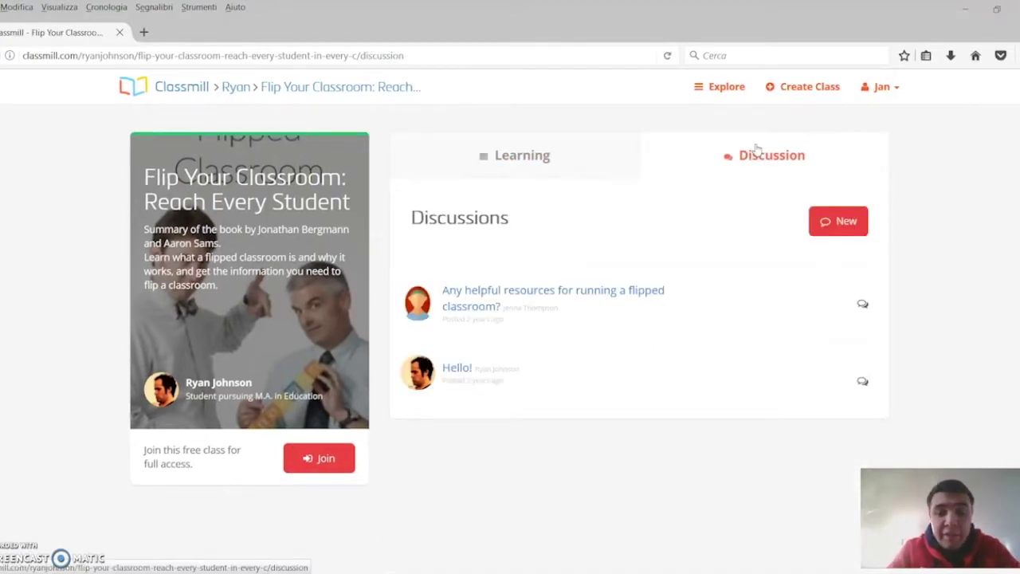
pyautogui.click(474, 299)
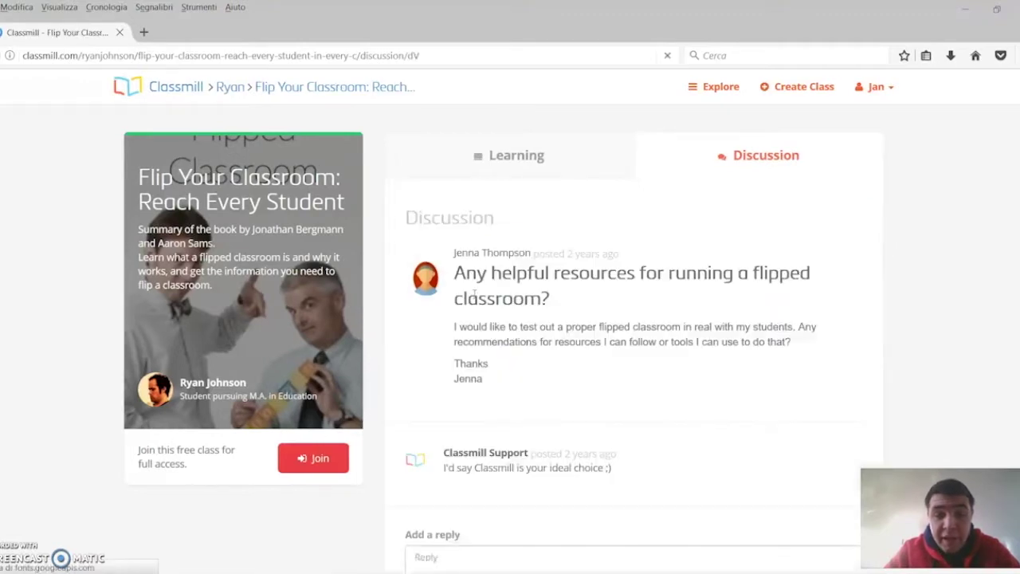
pyautogui.scroll(-3, 508, 292)
pyautogui.click(586, 435)
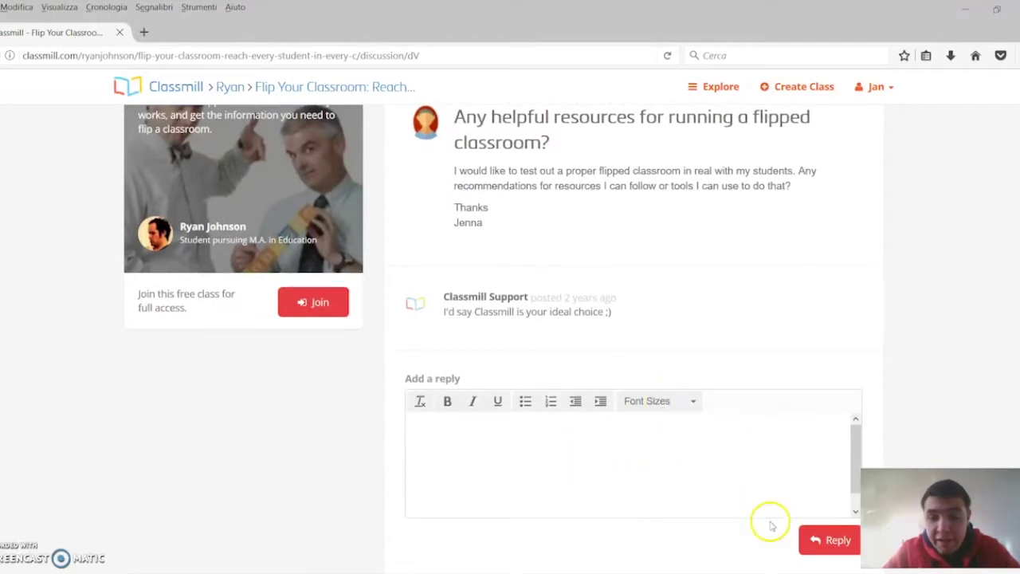
pyautogui.click(825, 540)
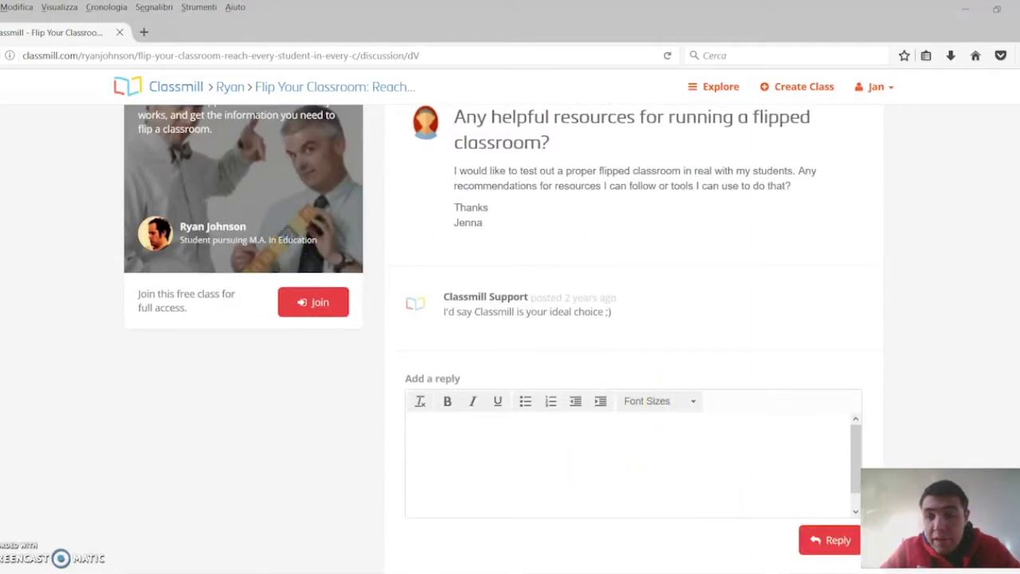
pyautogui.scroll(2, 289, 246)
pyautogui.scroll(1, 289, 246)
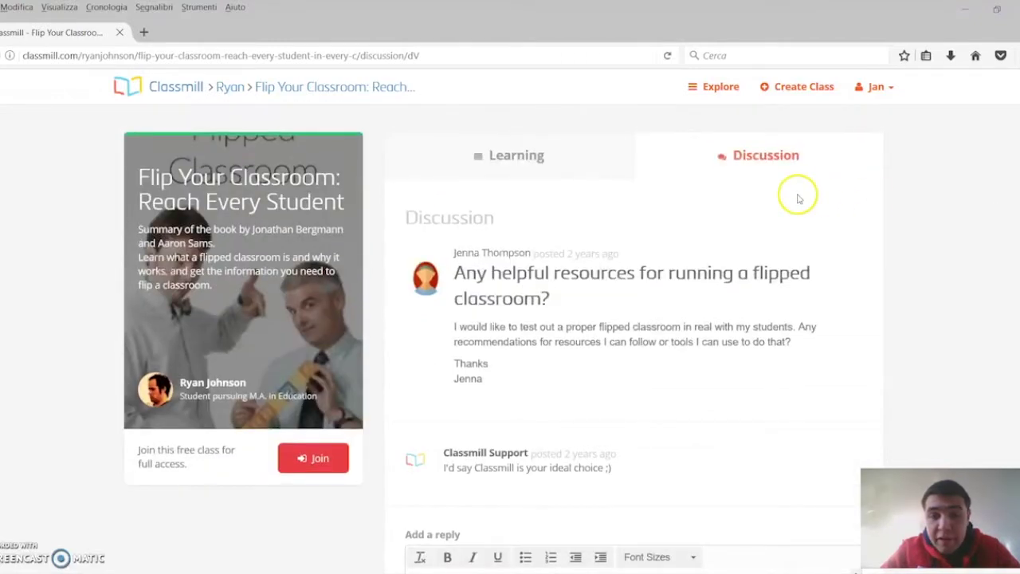
# Step: Open the class's new discussion form, examine its title and description fields, and leave it for the account's profile page
pyautogui.hotkey('alt', 'Left')
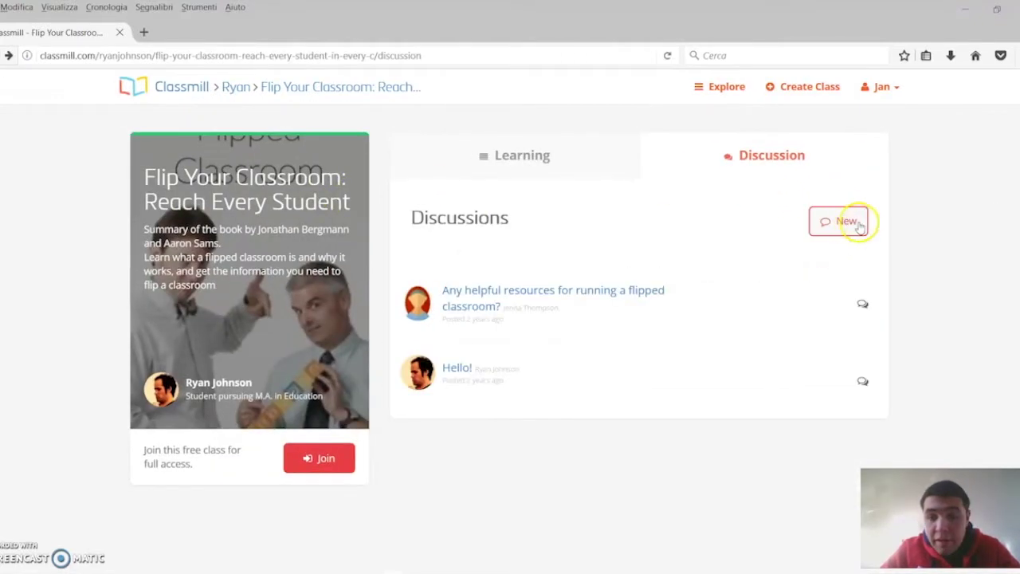
pyautogui.click(847, 222)
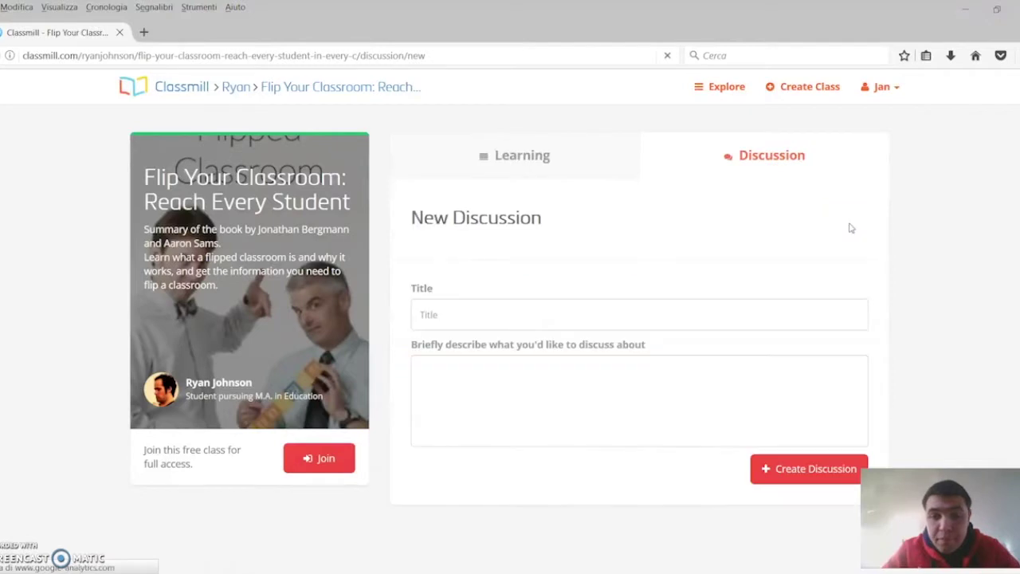
pyautogui.scroll(-2, 744, 342)
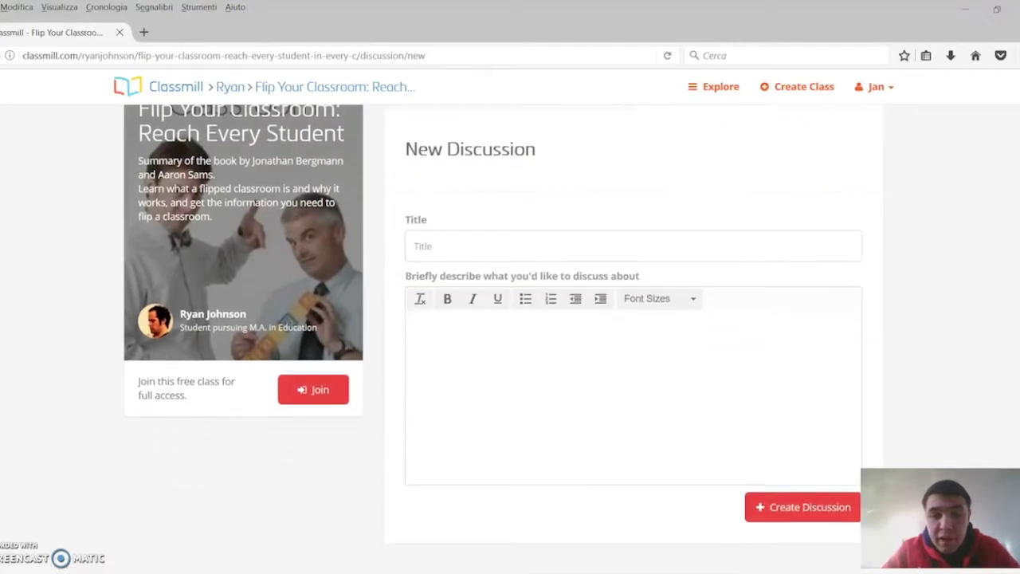
pyautogui.click(422, 245)
pyautogui.click(437, 344)
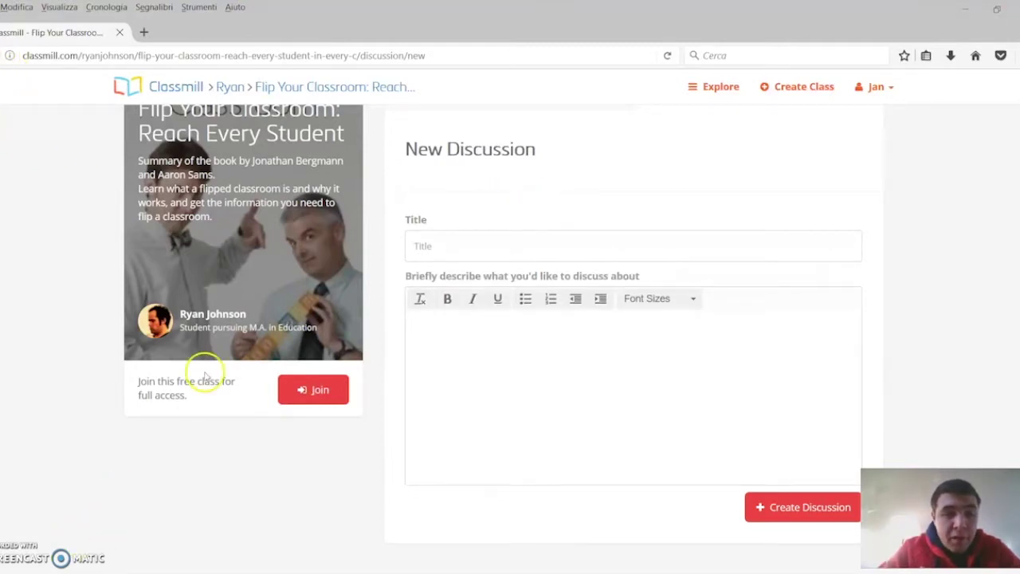
pyautogui.click(180, 86)
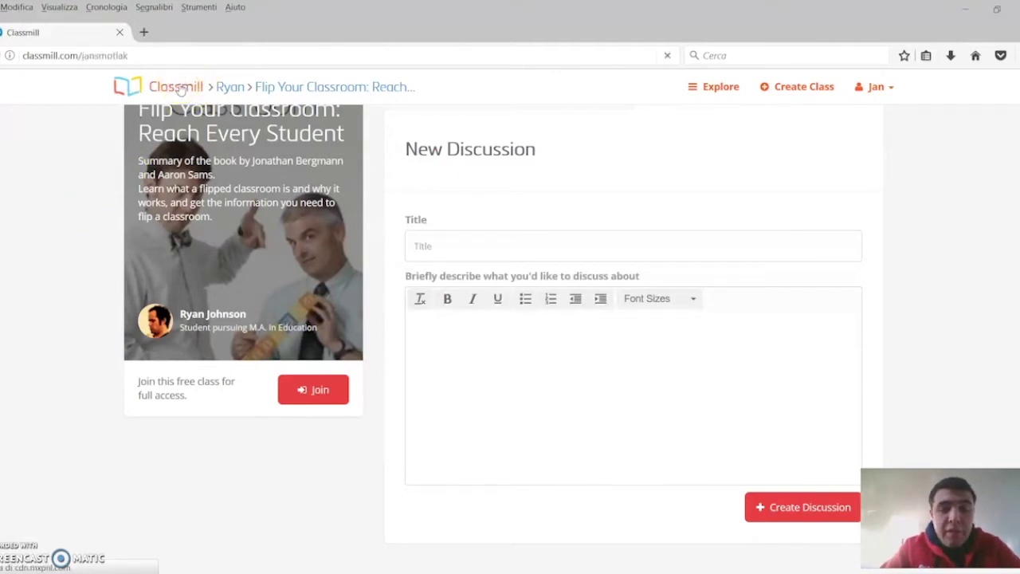